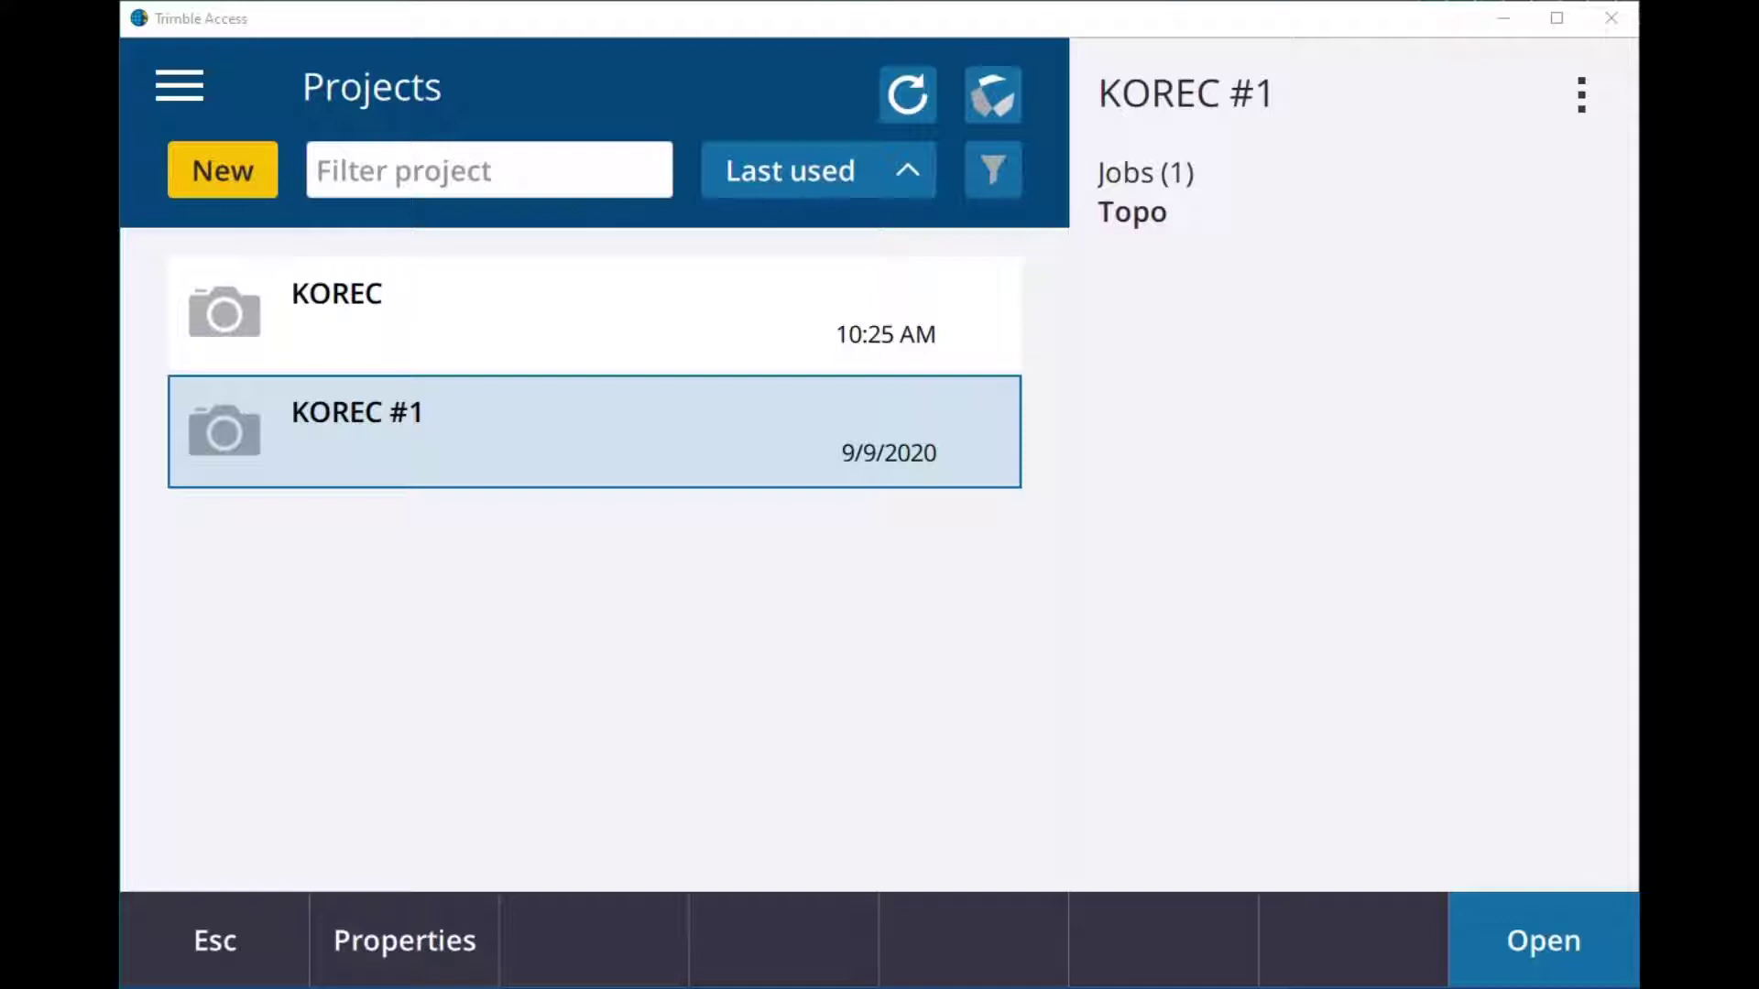
# Step: Start a new project named KK_KOREC DC and confirm the name
pyautogui.click(203, 172)
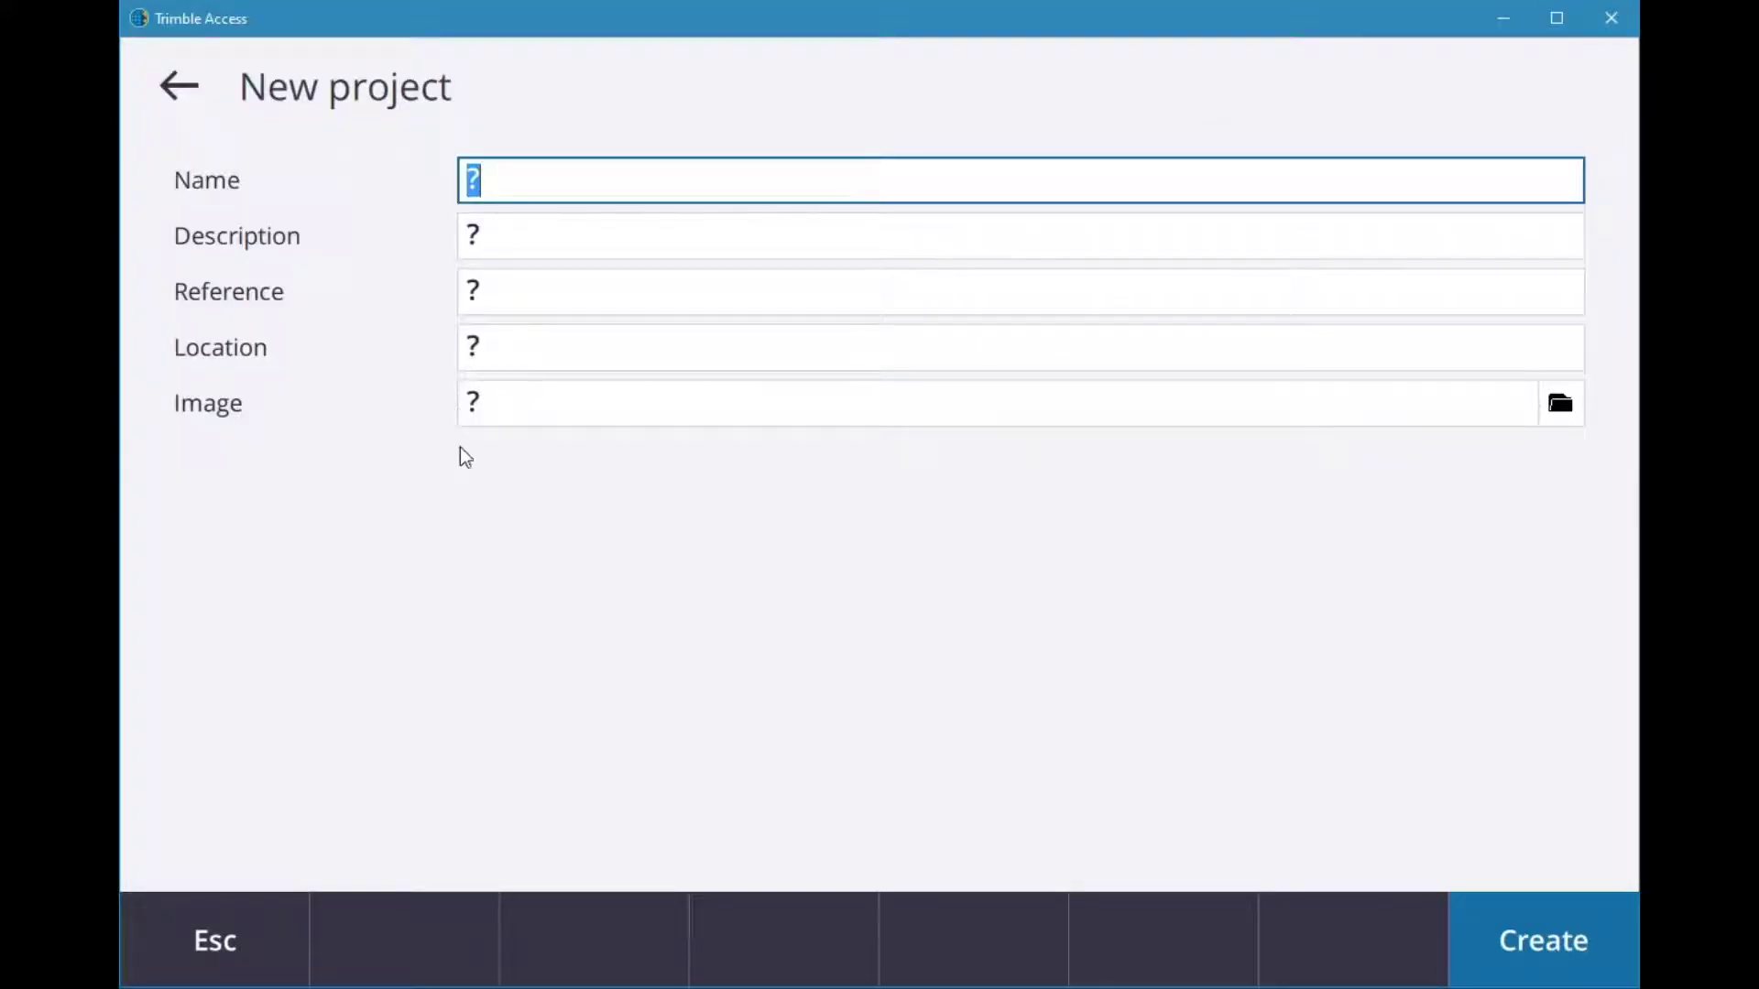
pyautogui.write('KK')
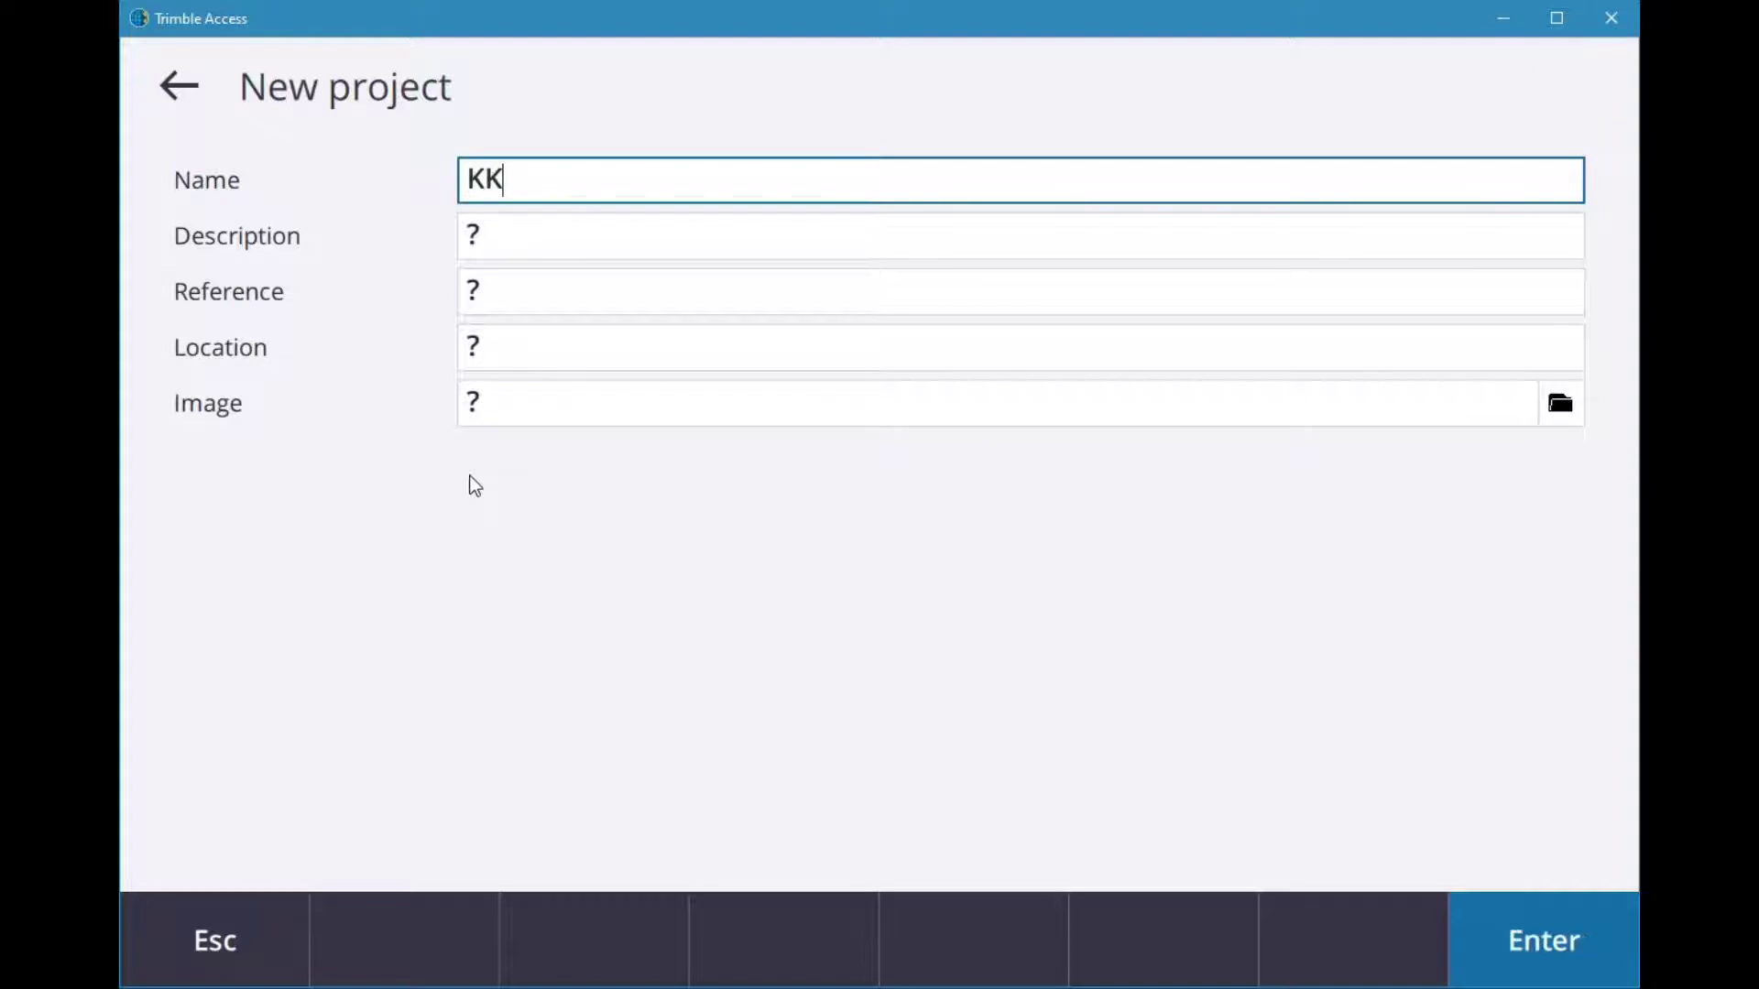
pyautogui.write('_KO')
pyautogui.write('REC')
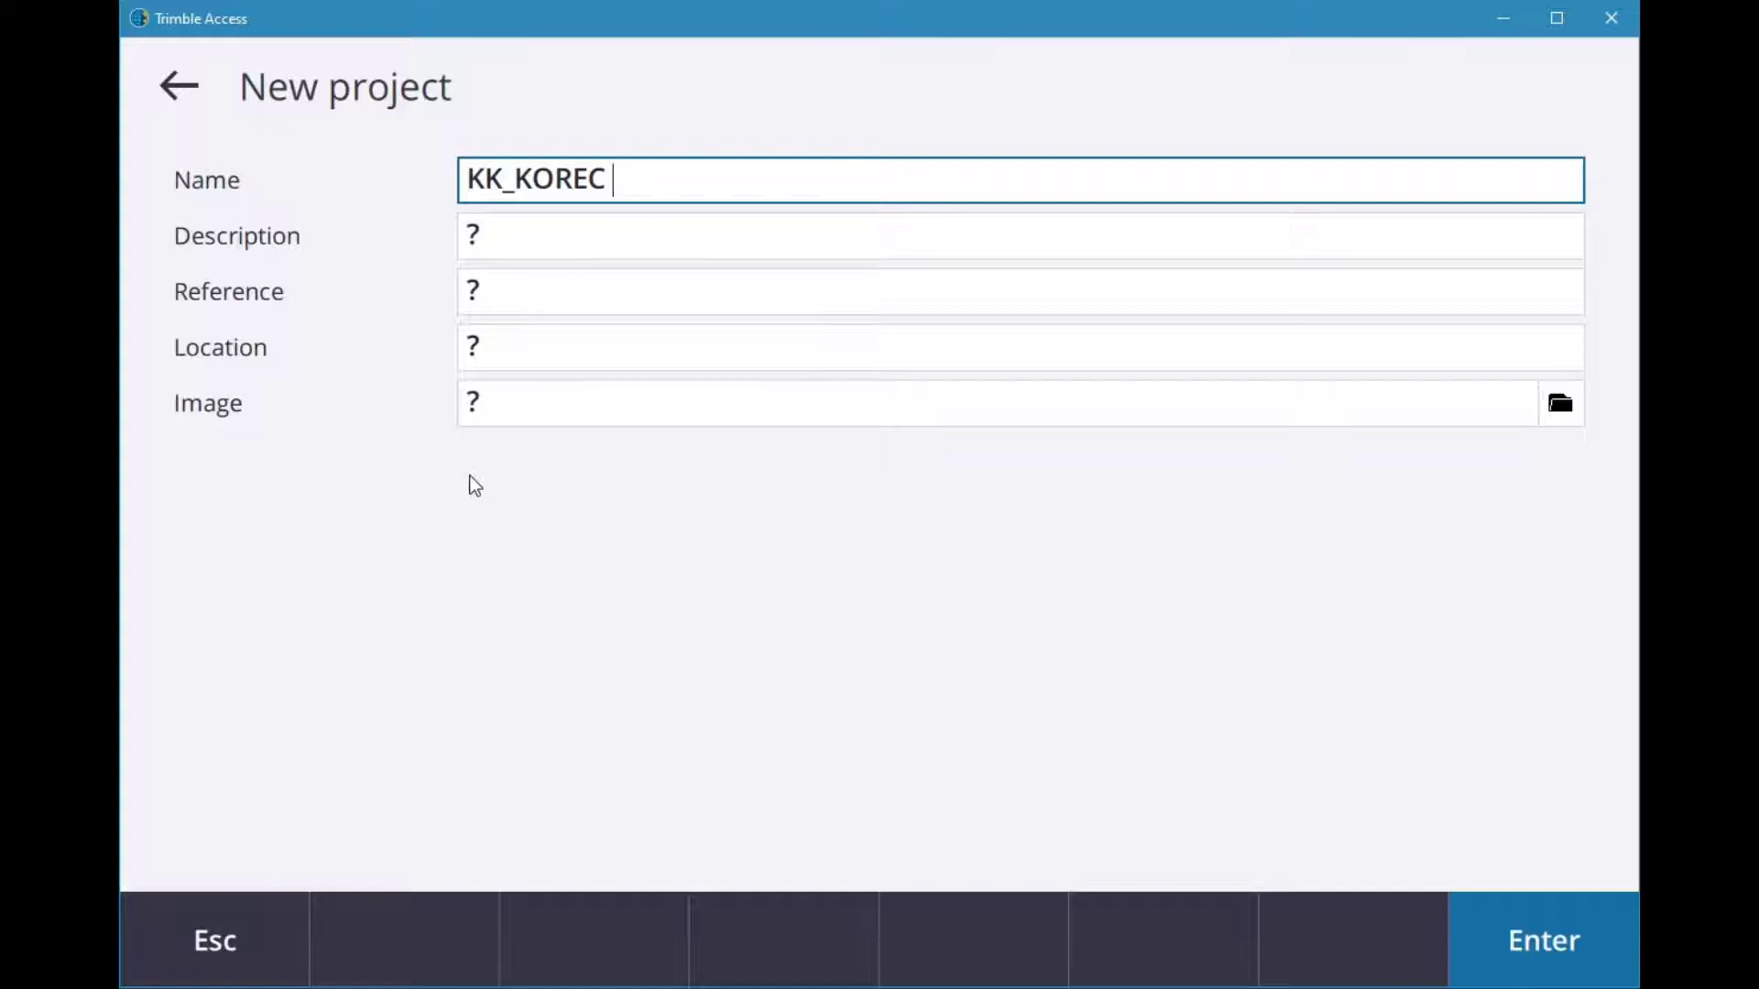
pyautogui.write(' DC')
pyautogui.click(1550, 944)
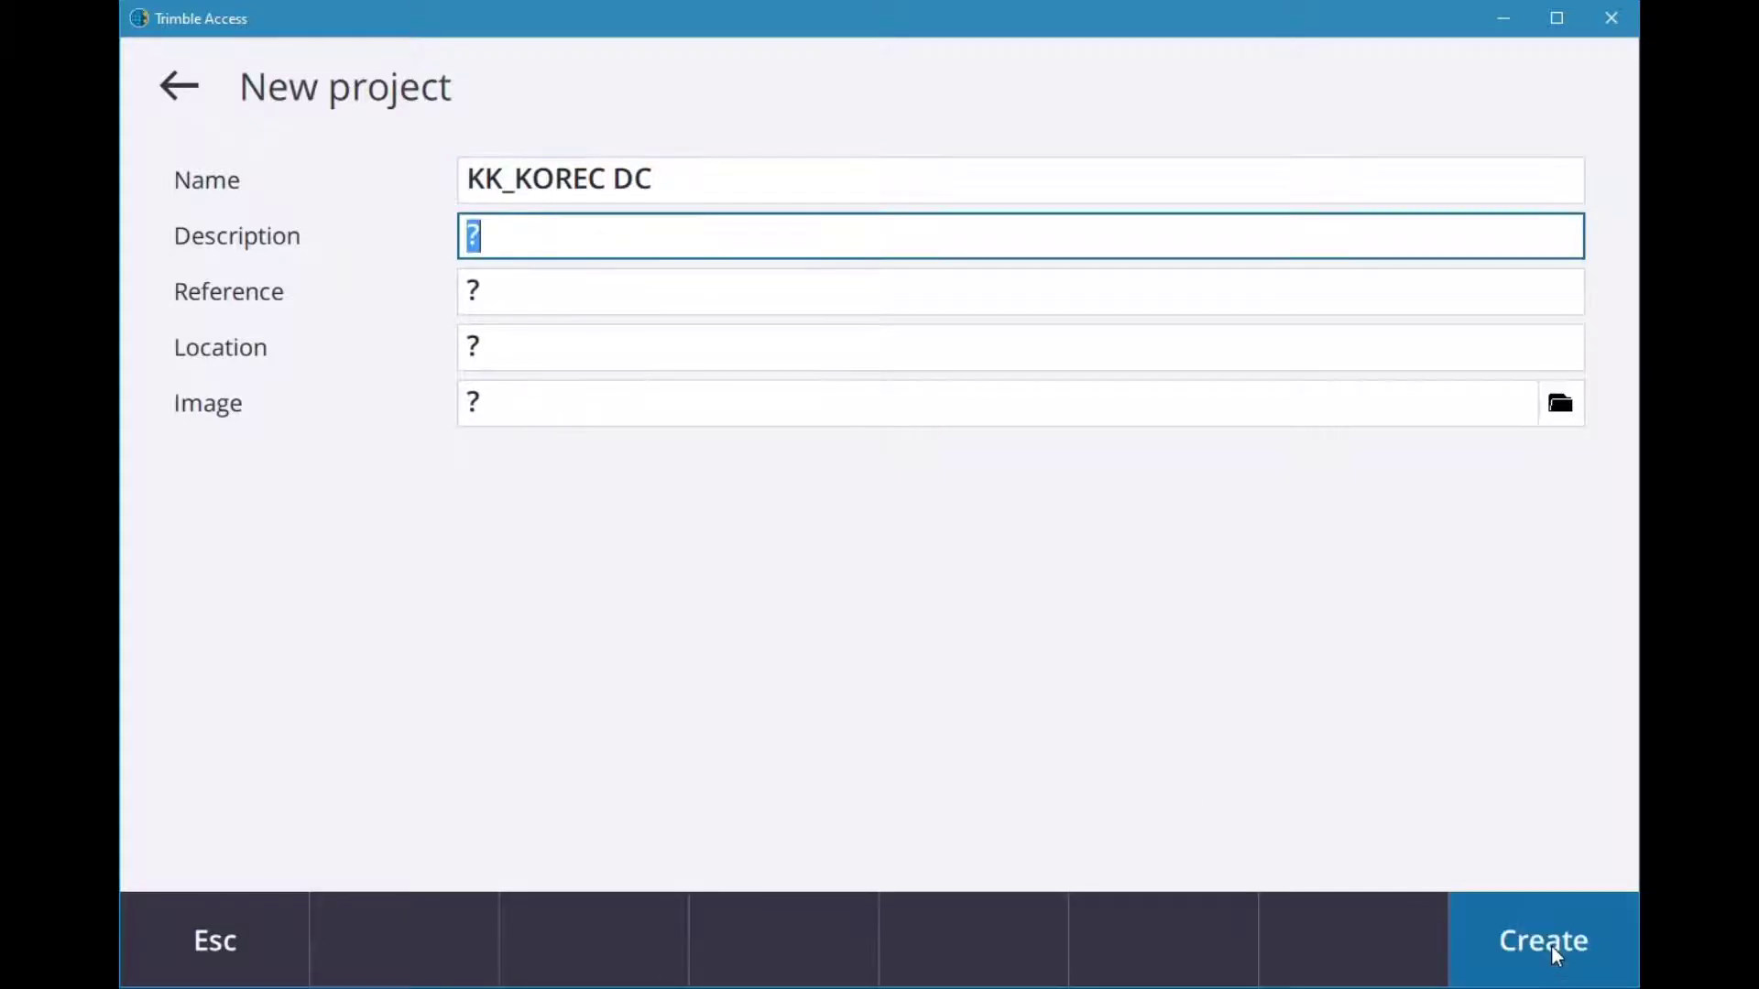
# Step: Create the KK_KOREC DC project and bring up its New job form
pyautogui.click(1552, 944)
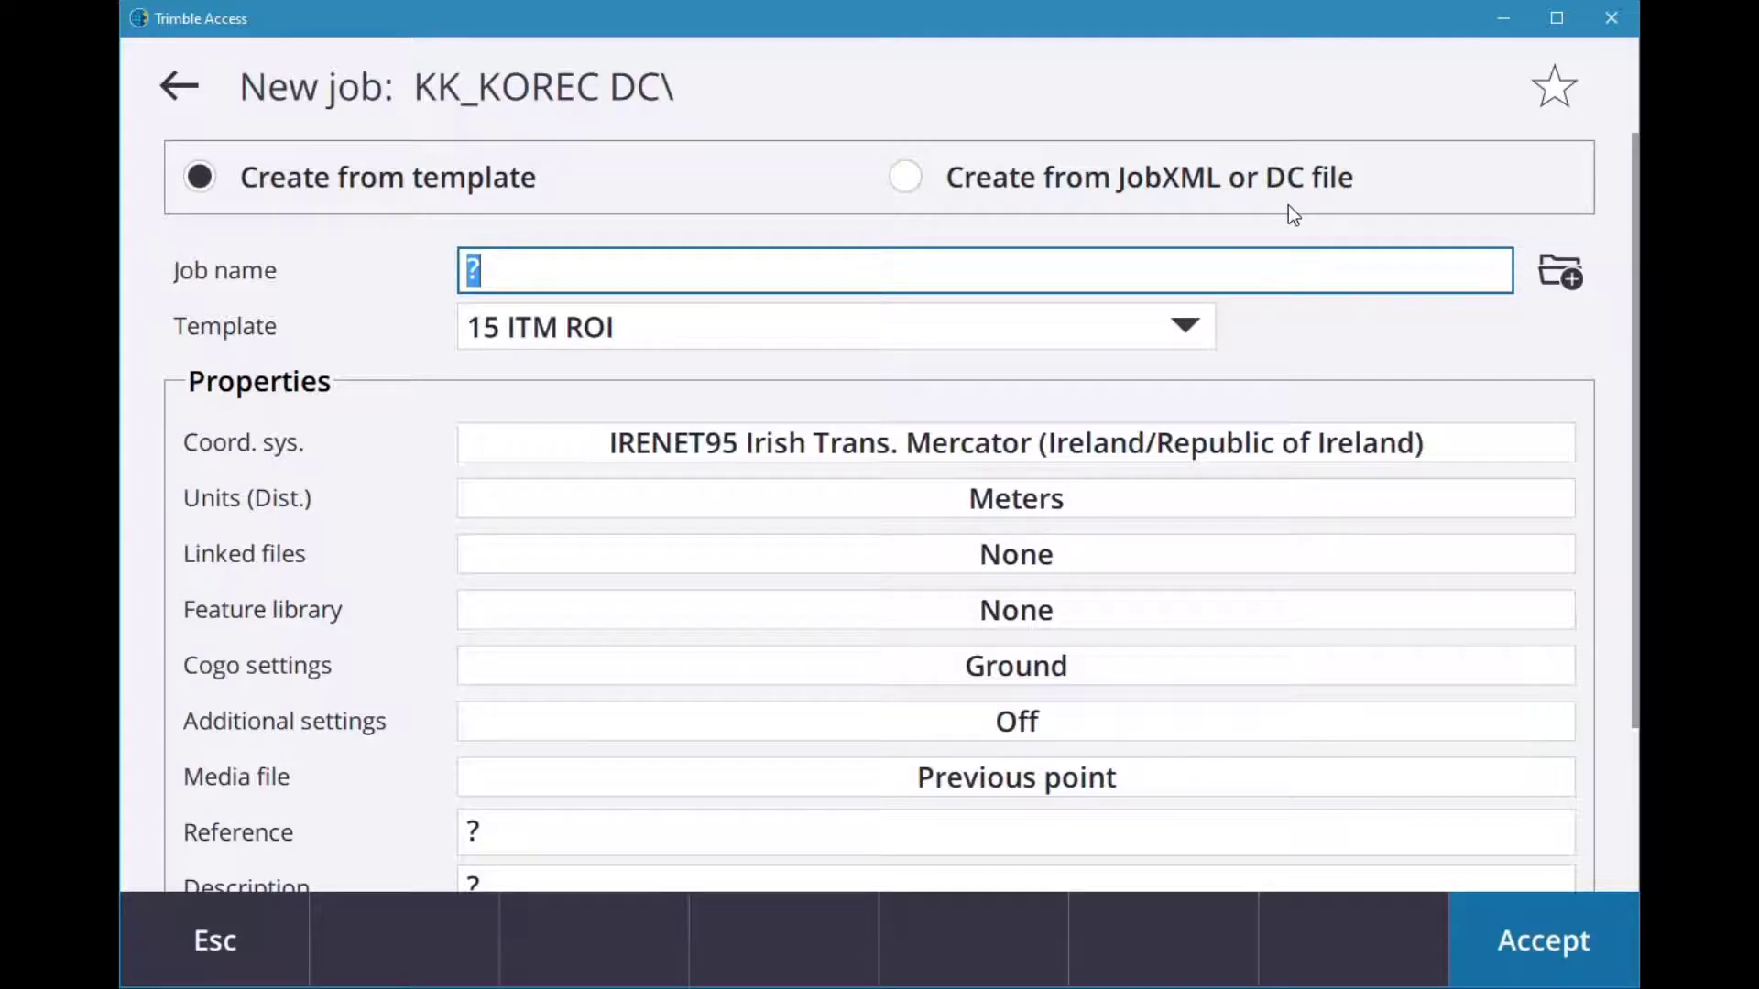
# Step: Set job KK_DC to build from a Trimble DC v10.7 file, sourcing KOREC.dc
pyautogui.click(904, 178)
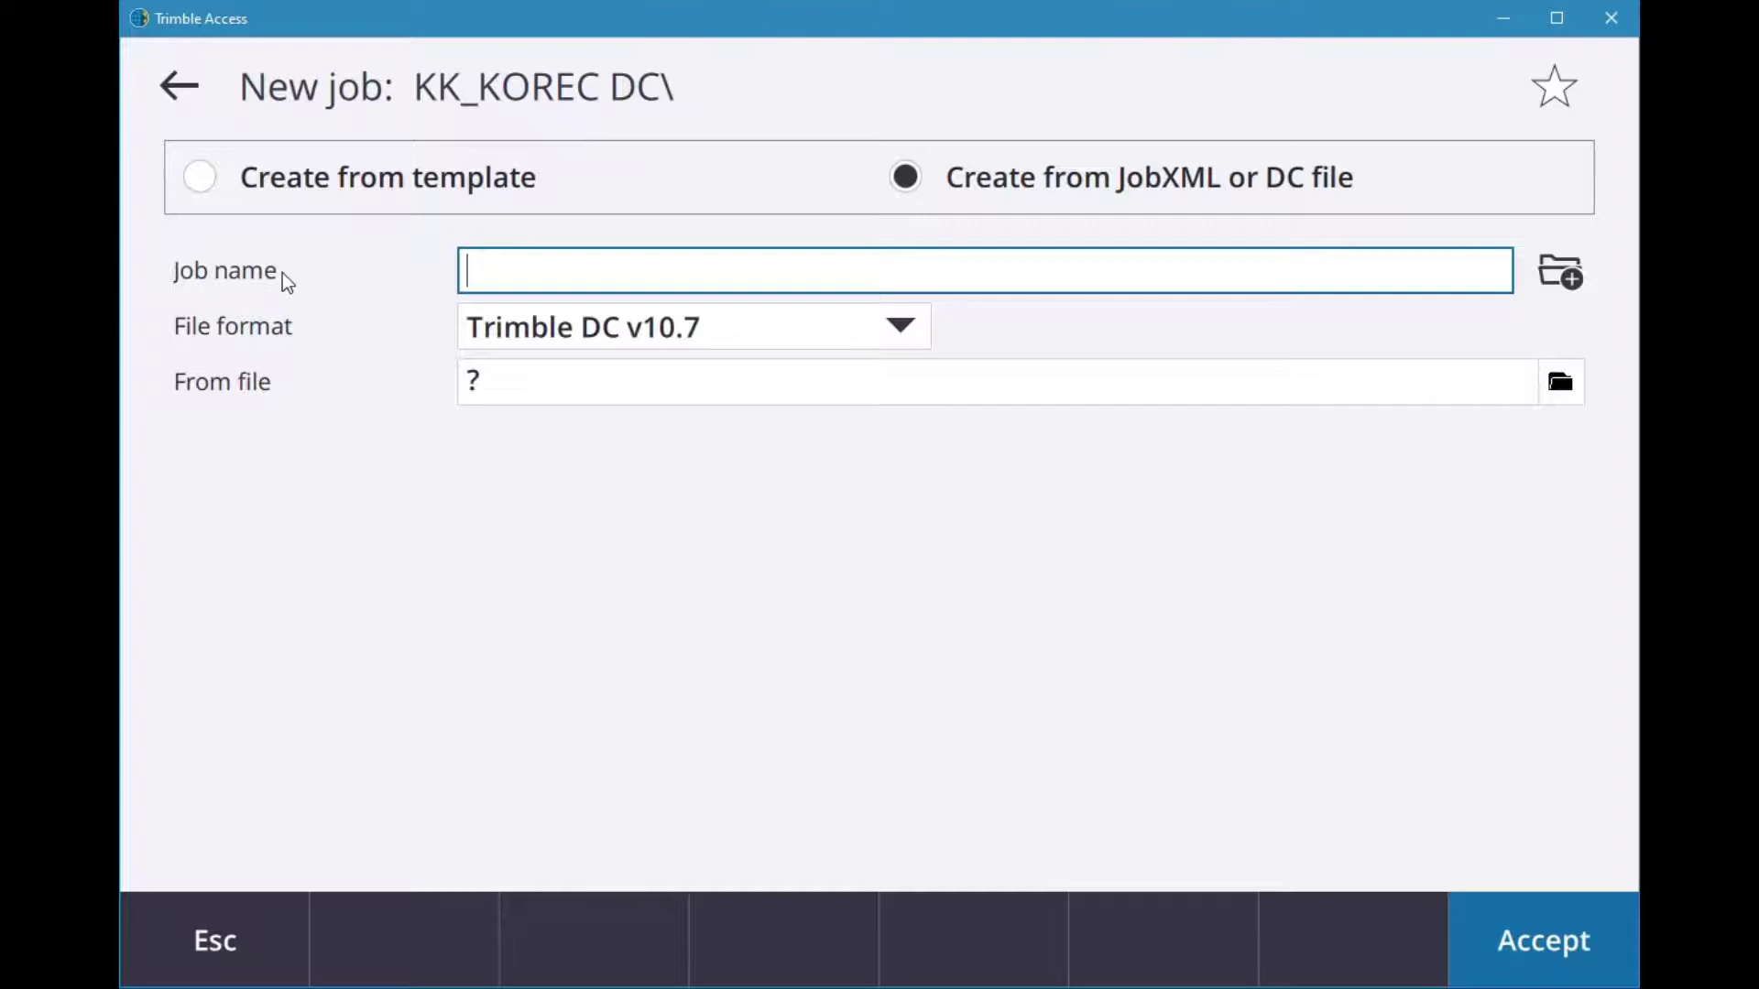
pyautogui.write('KK_')
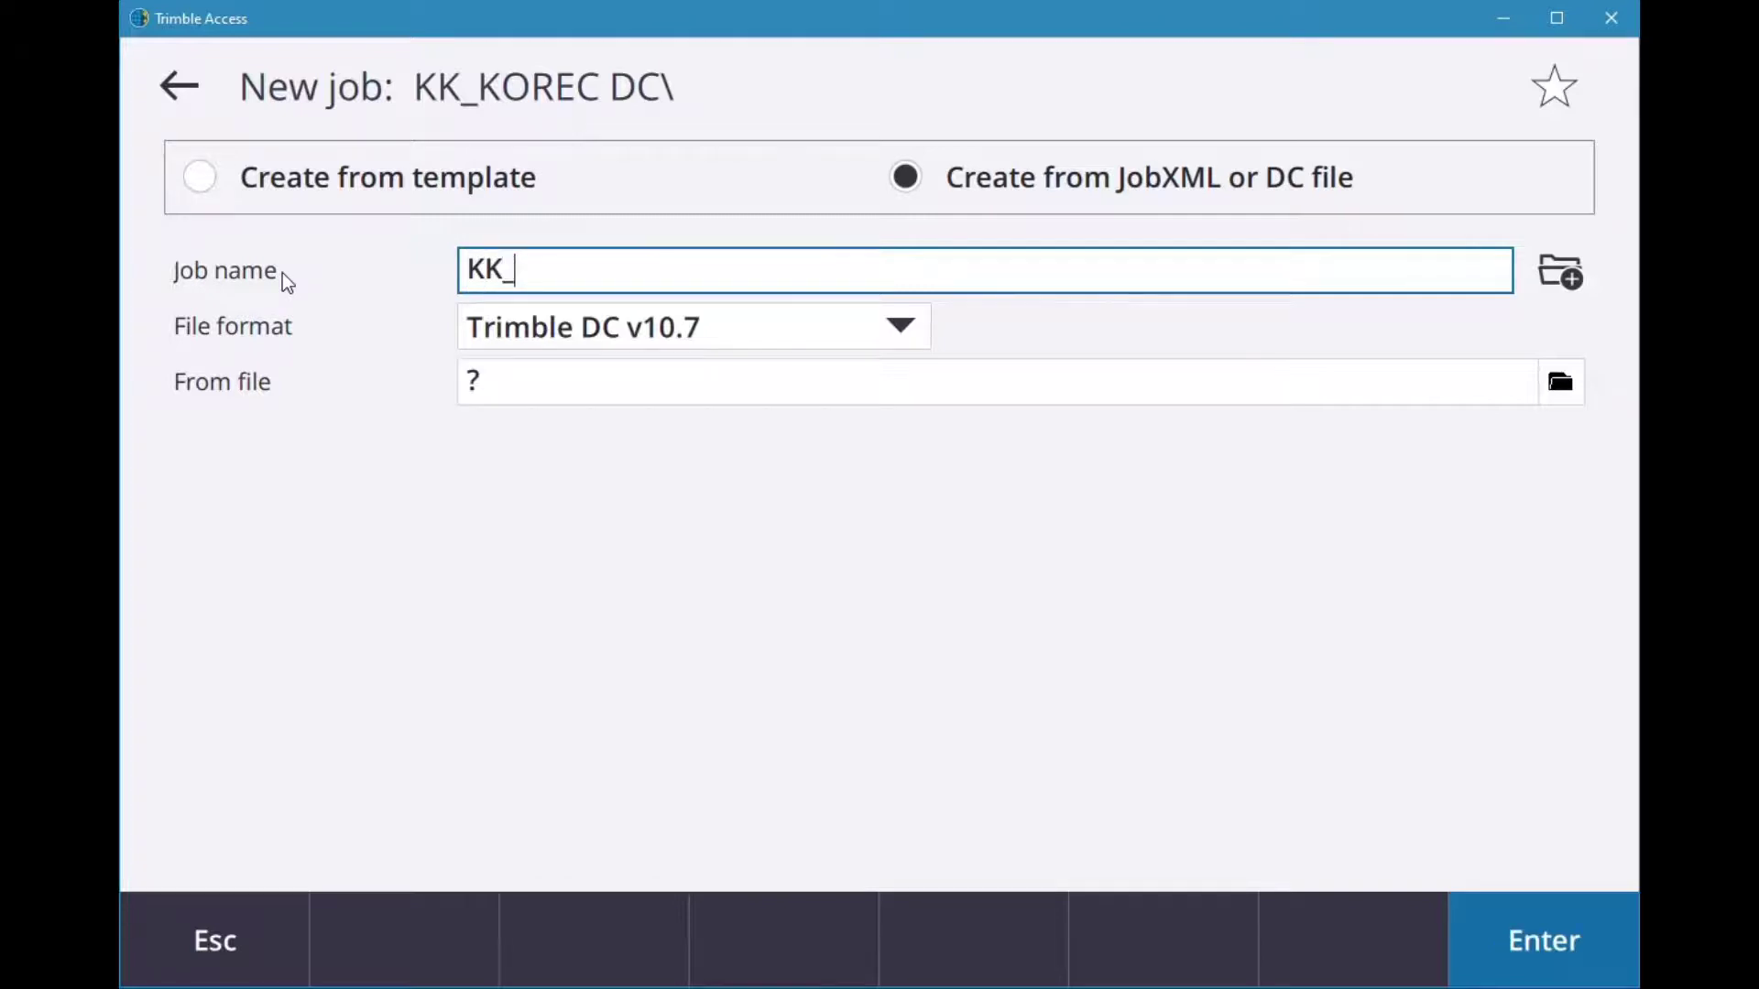
pyautogui.write('DC')
pyautogui.click(1560, 383)
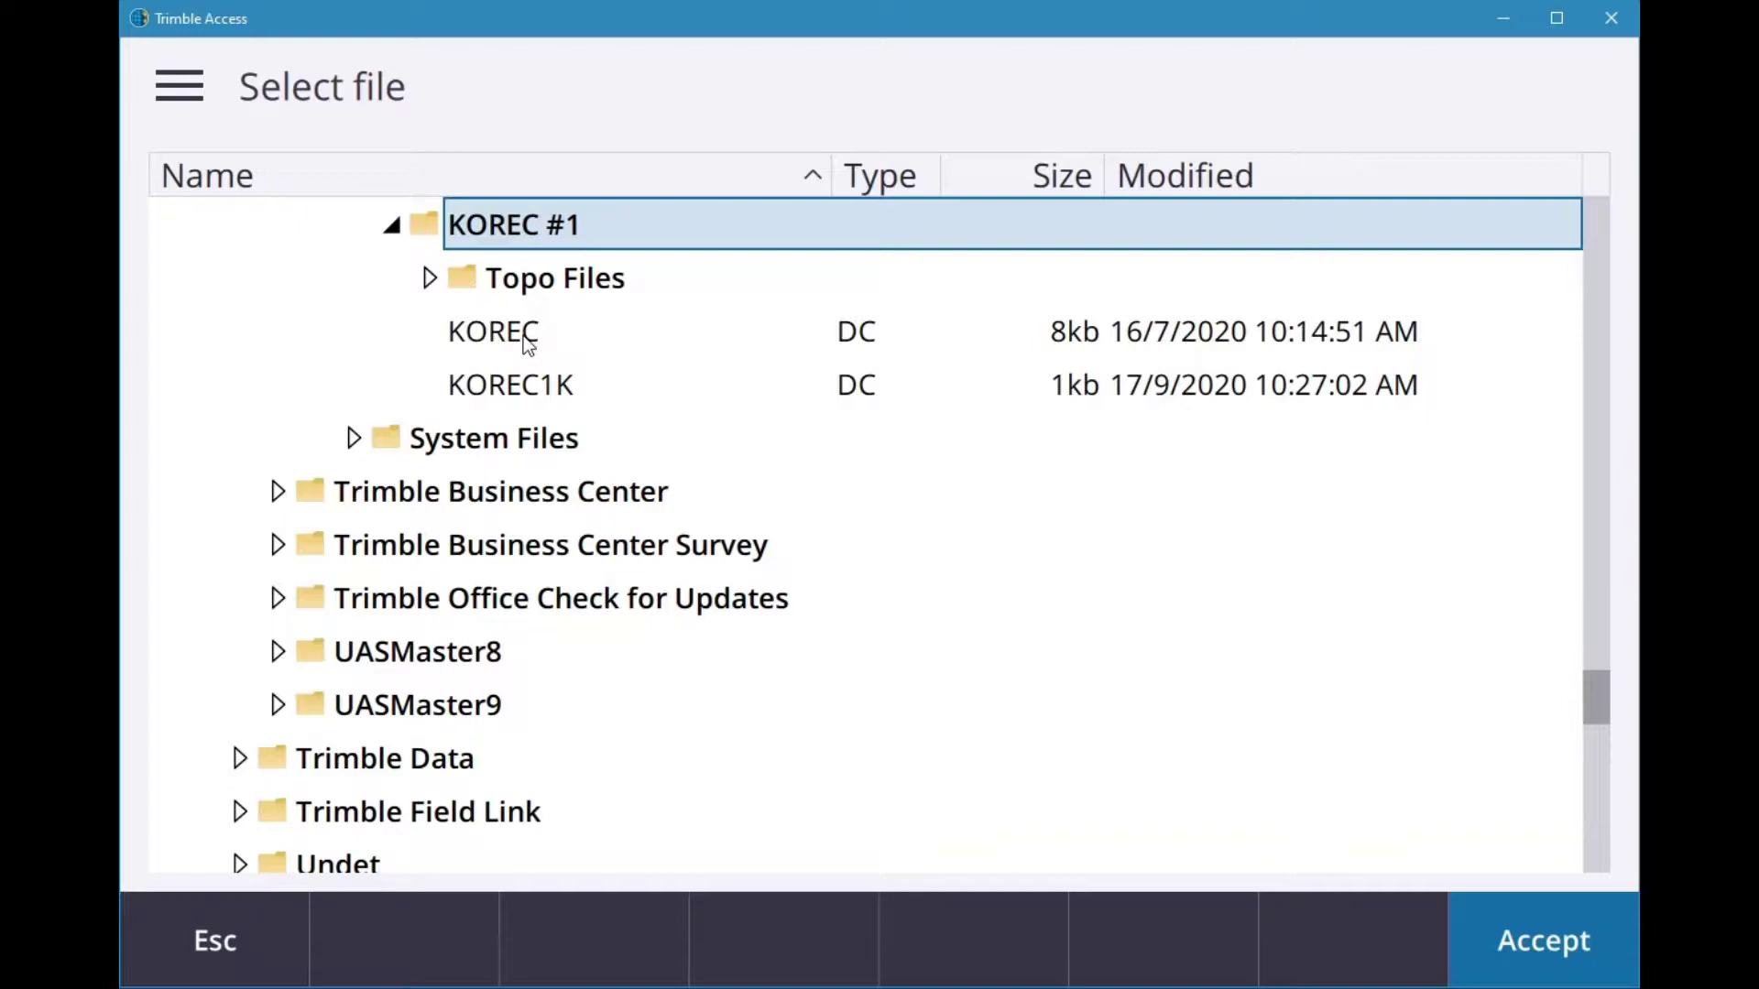
pyautogui.doubleClick(524, 336)
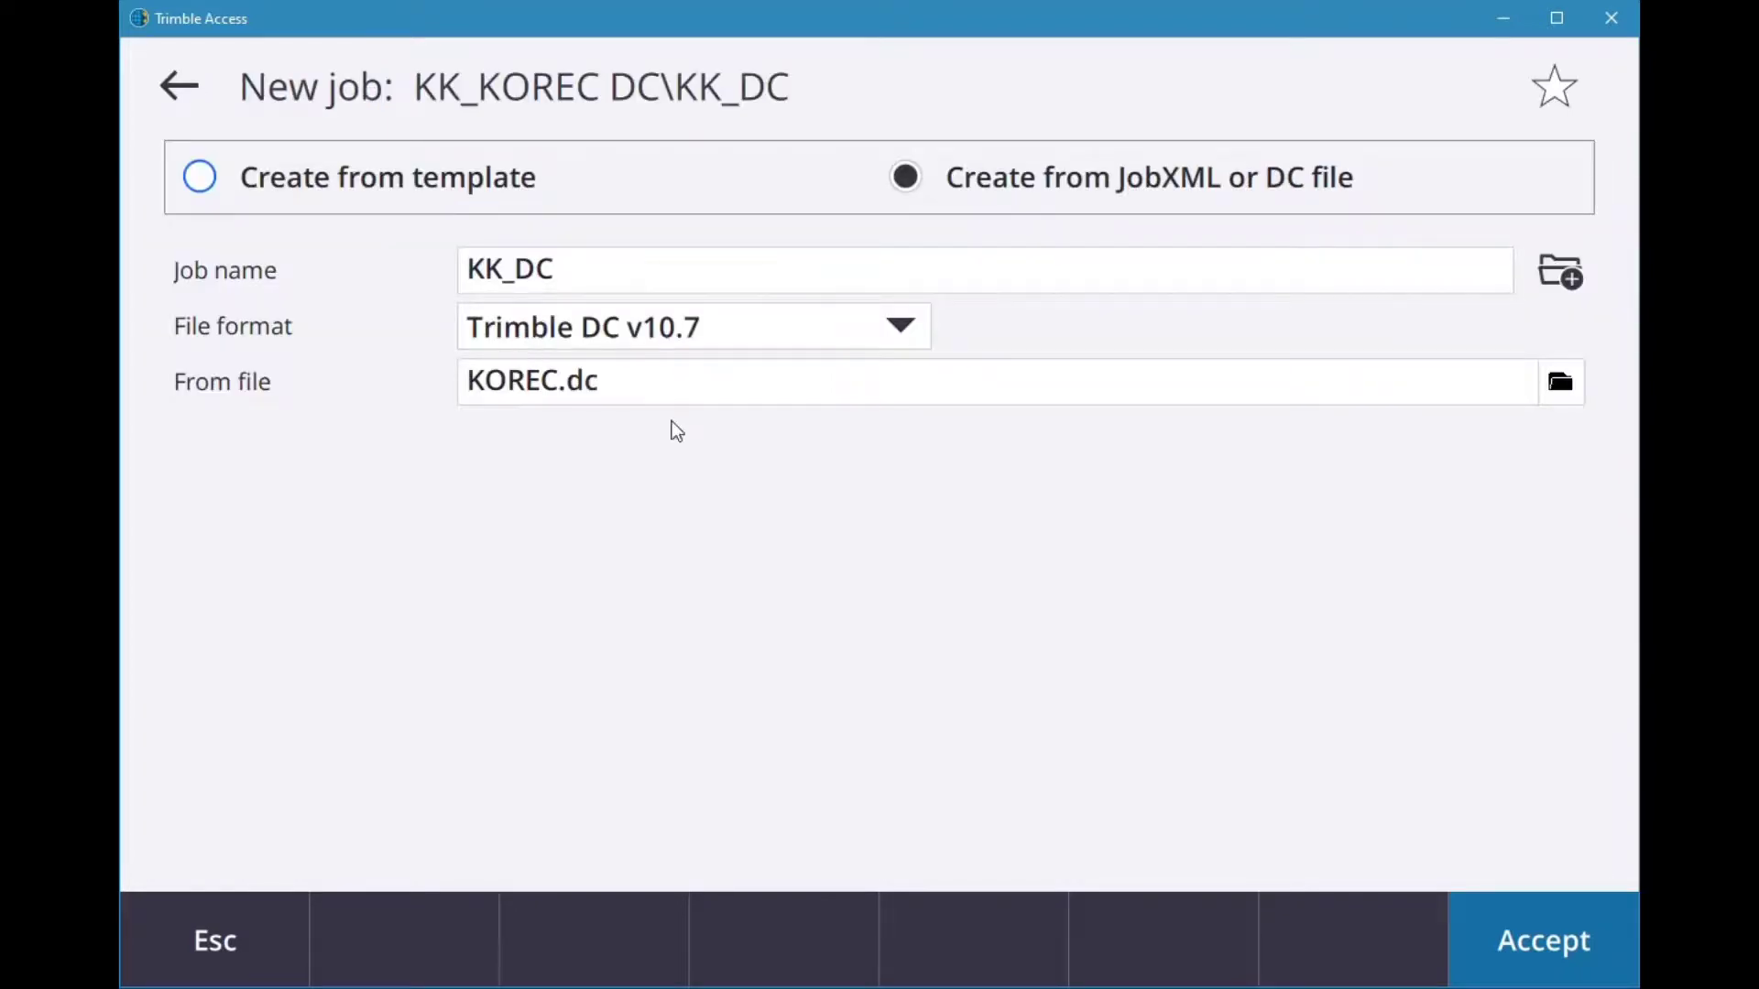
pyautogui.click(1541, 934)
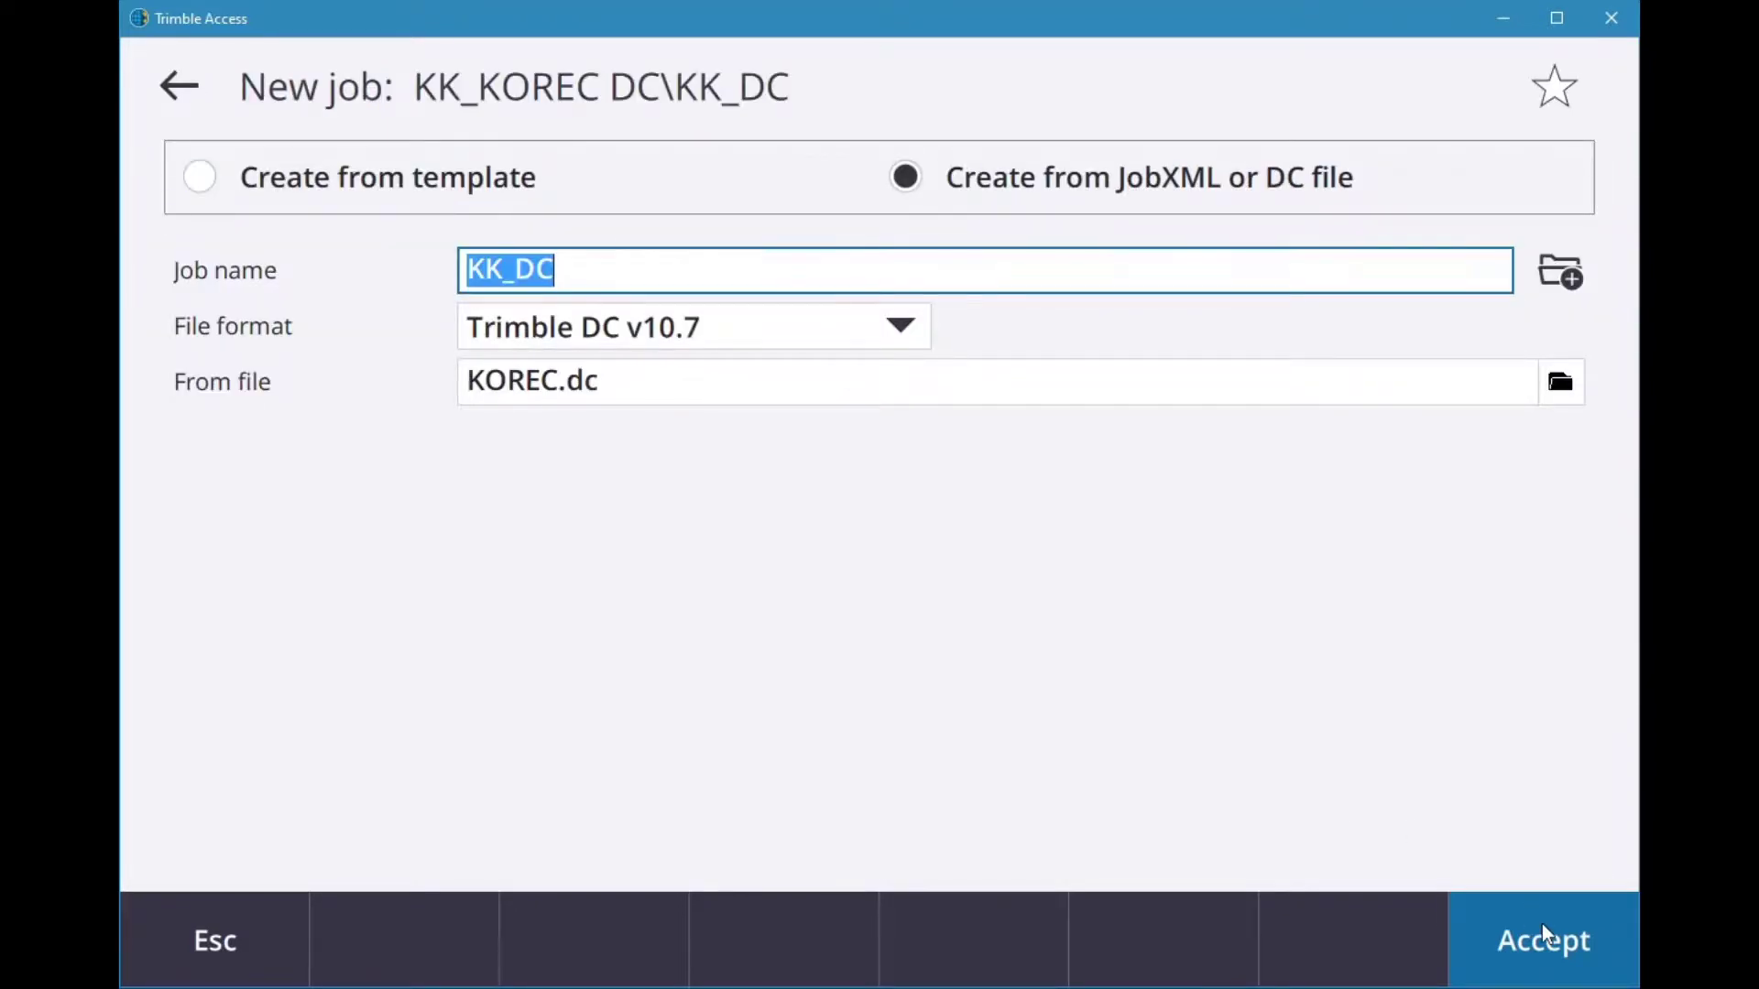
pyautogui.click(1541, 923)
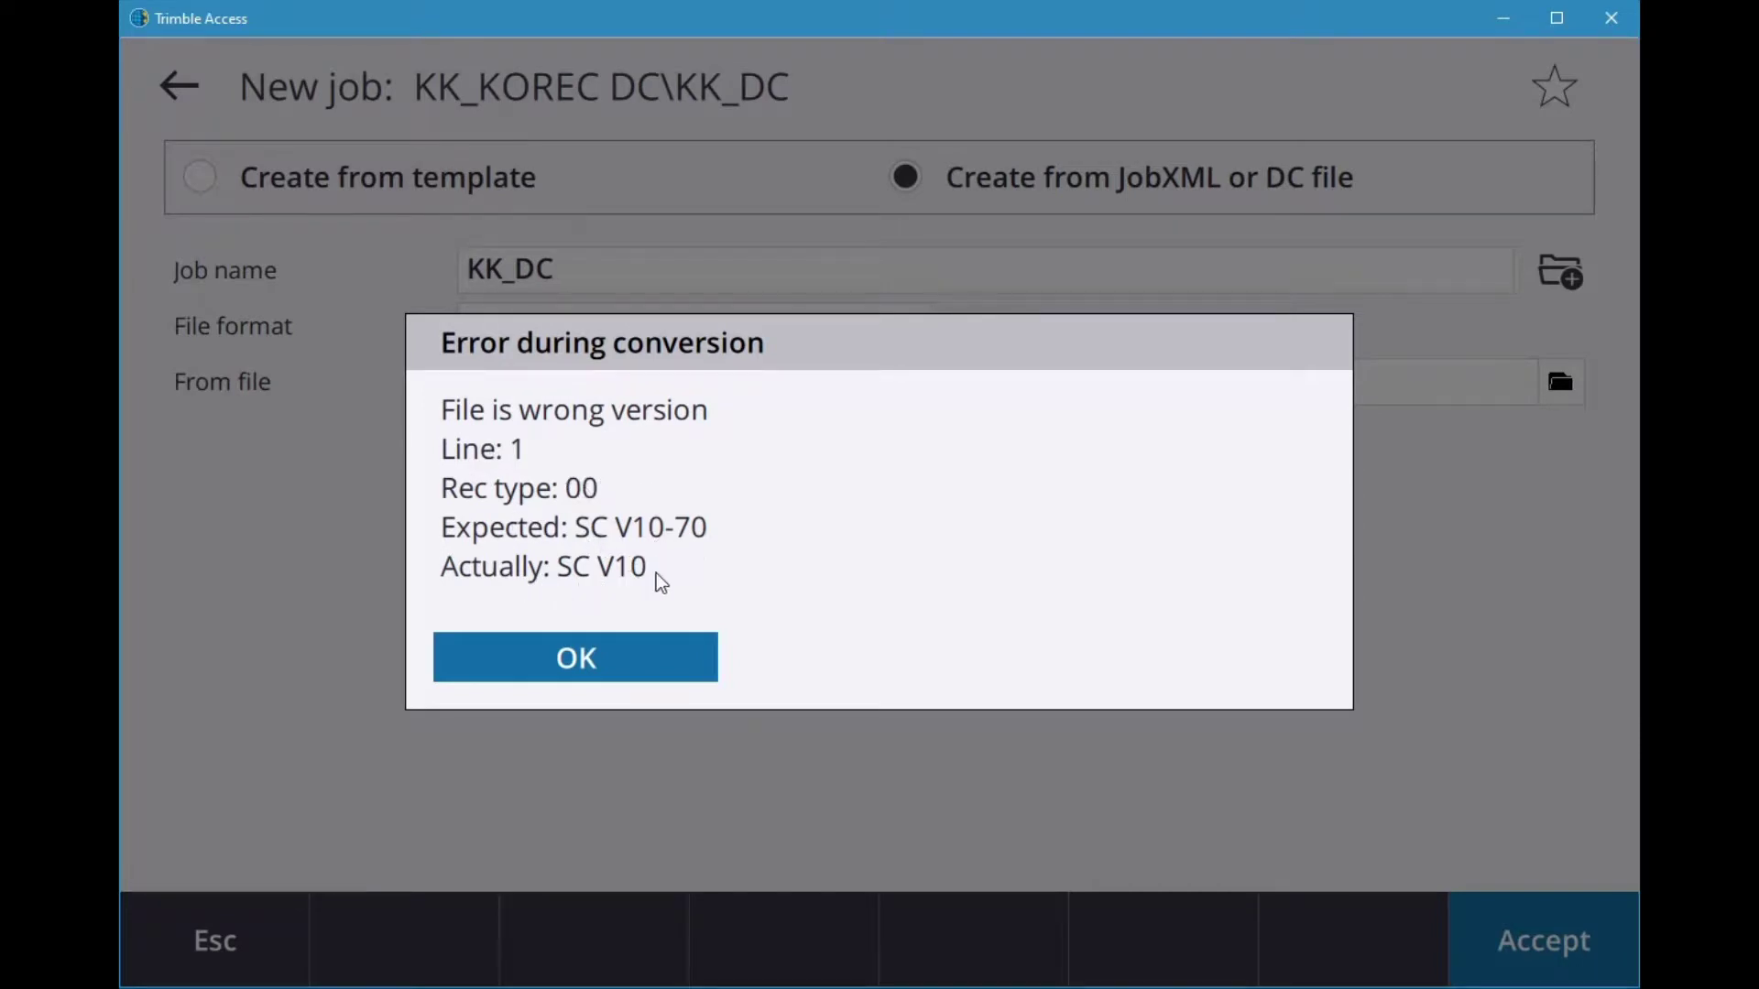
pyautogui.click(630, 650)
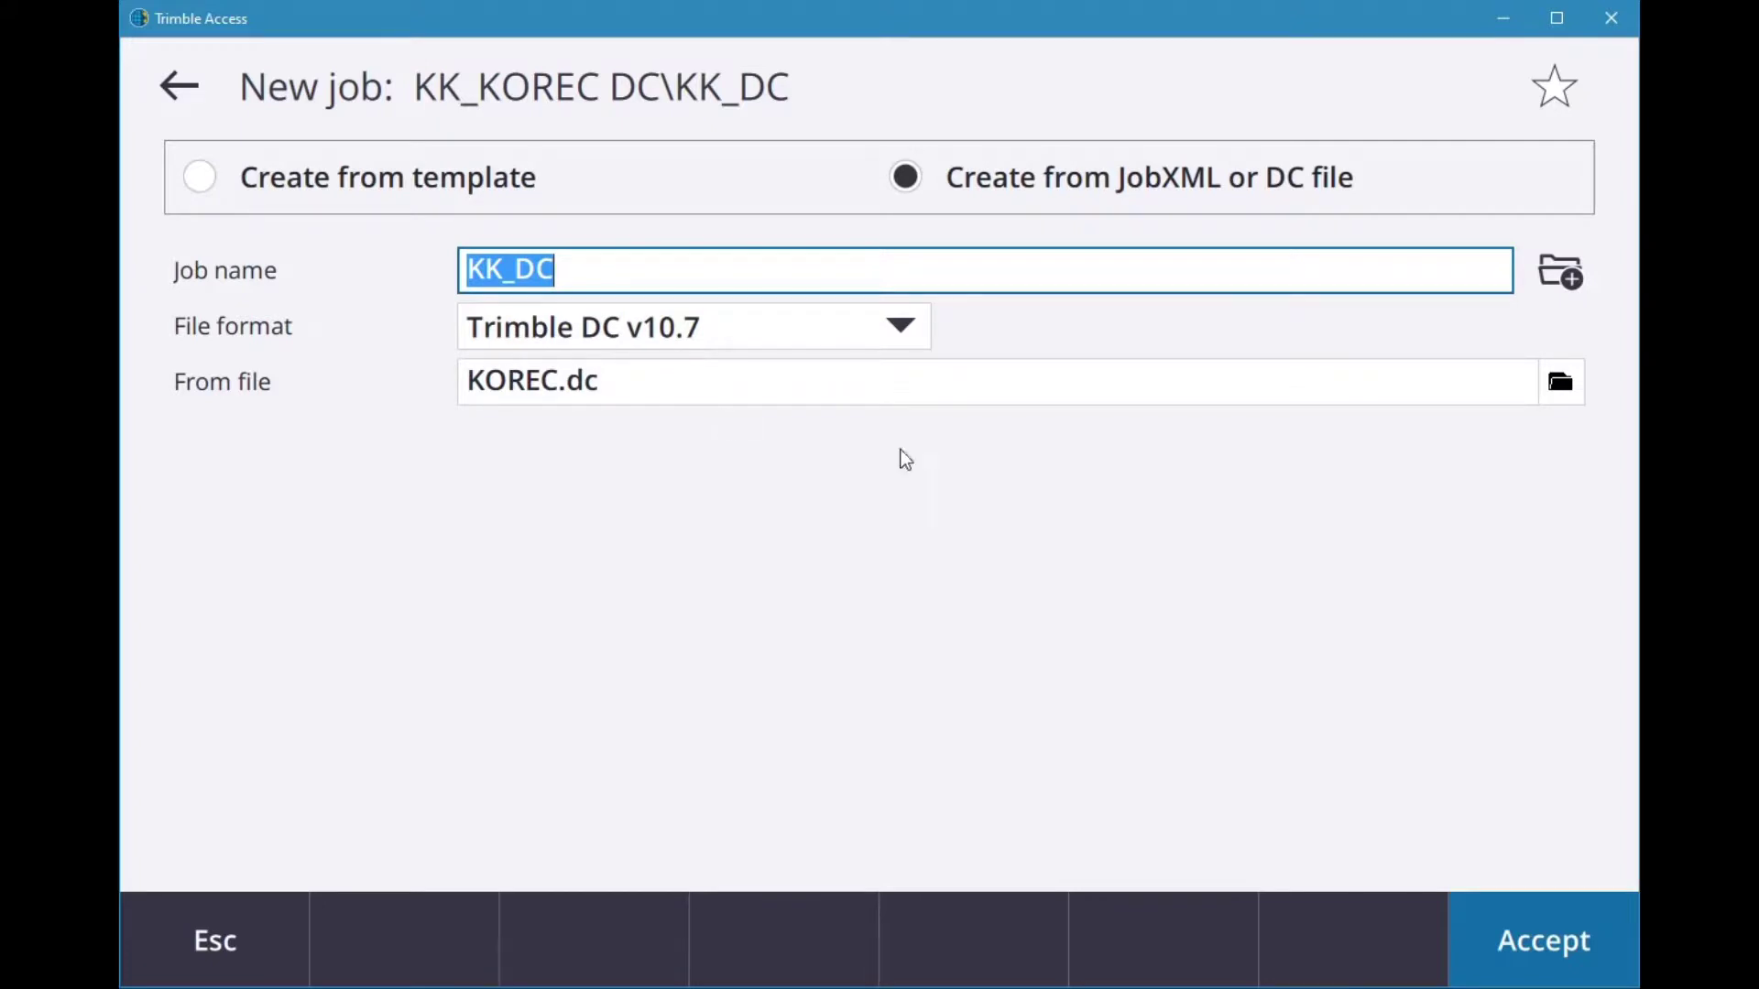
# Step: Import KOREC1K.dc as the source, creating job KK_DC and acknowledging the transfer
pyautogui.click(1559, 381)
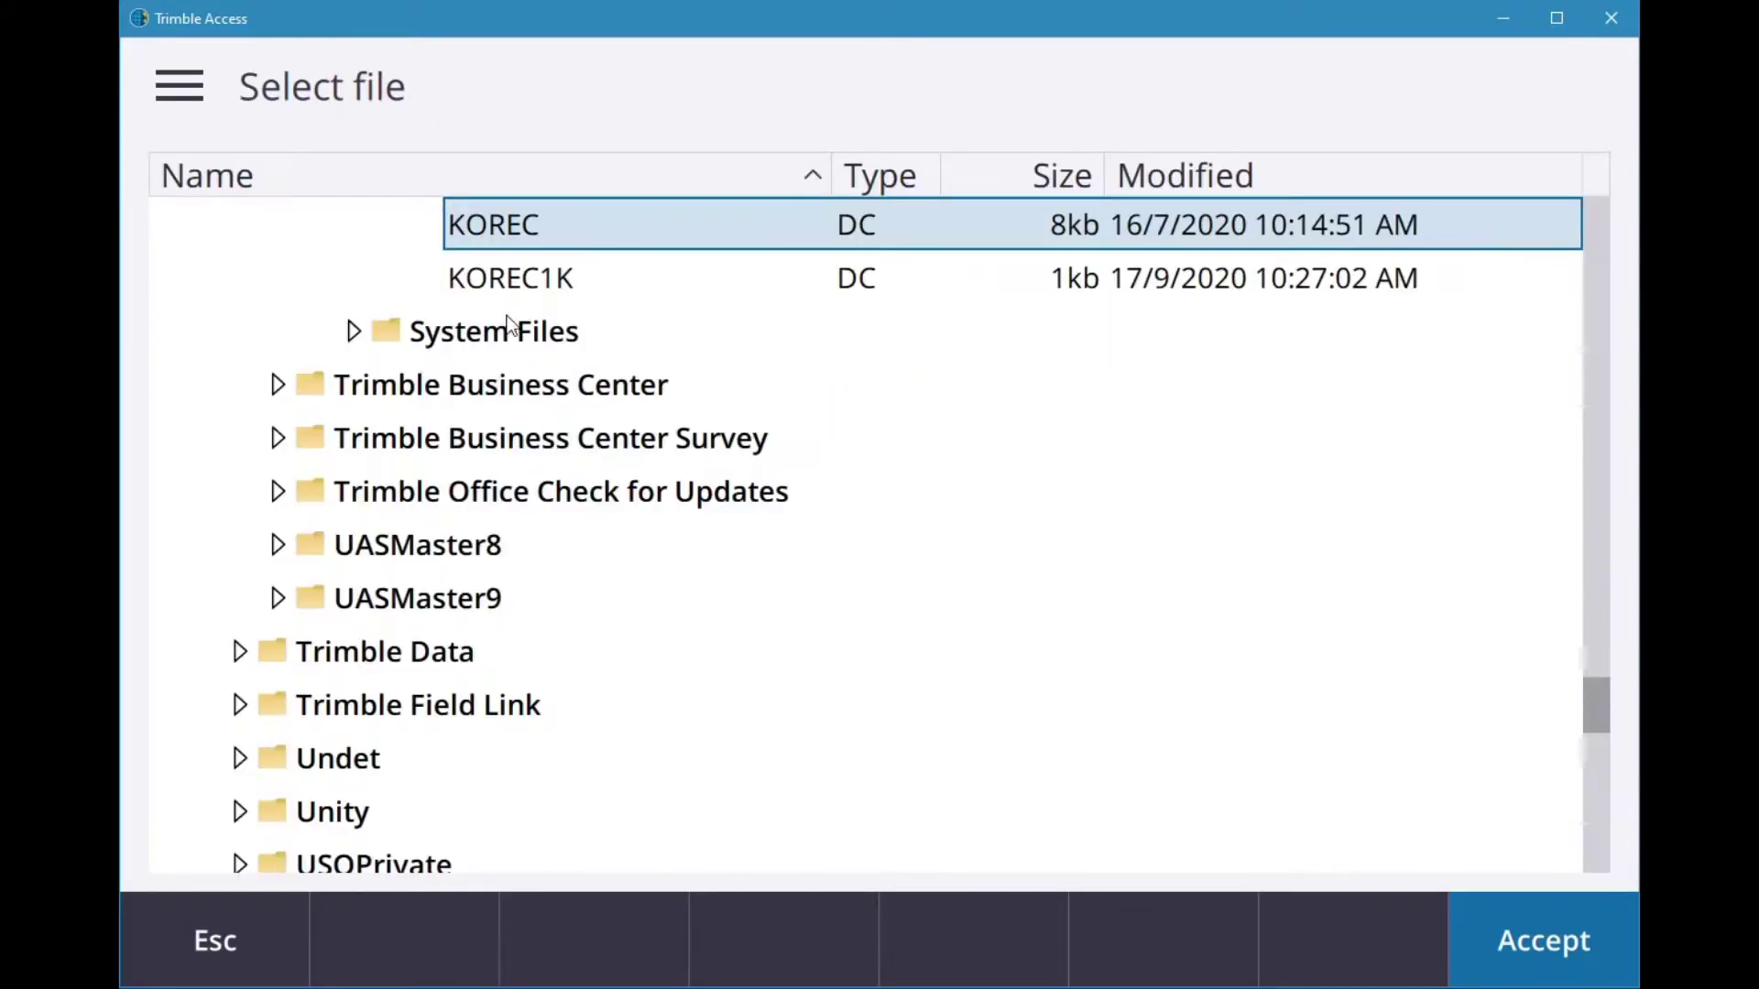
pyautogui.doubleClick(516, 279)
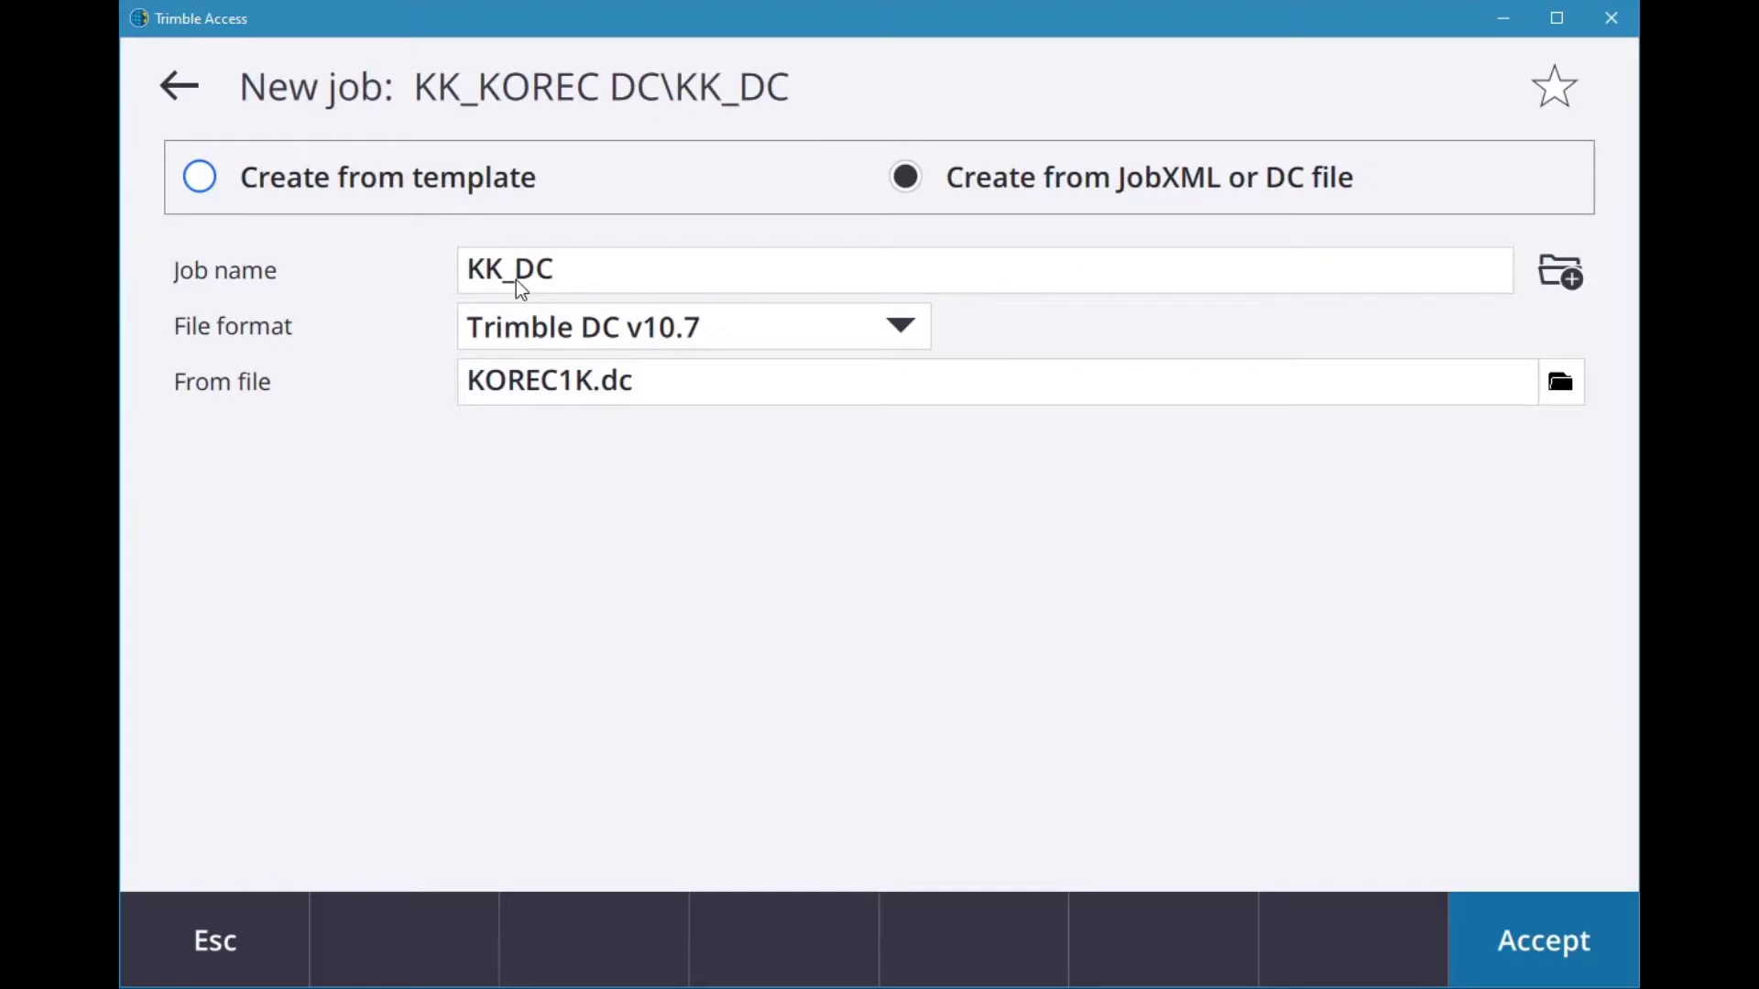
pyautogui.click(1566, 939)
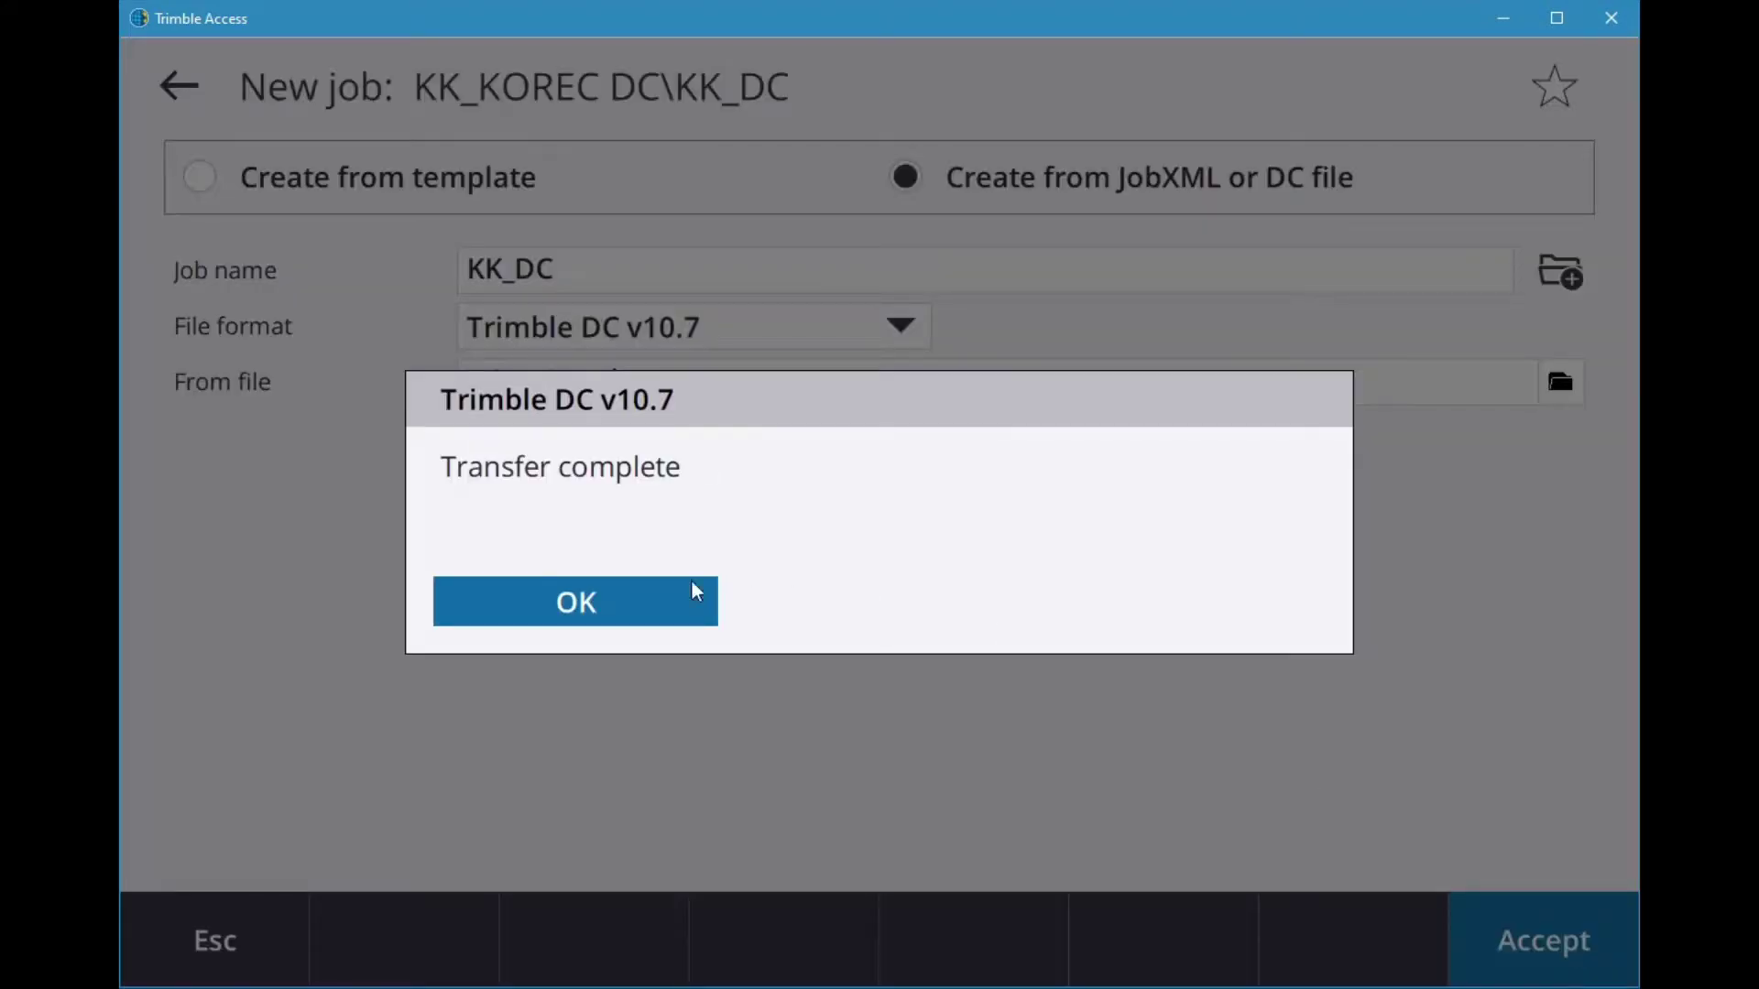
pyautogui.click(677, 603)
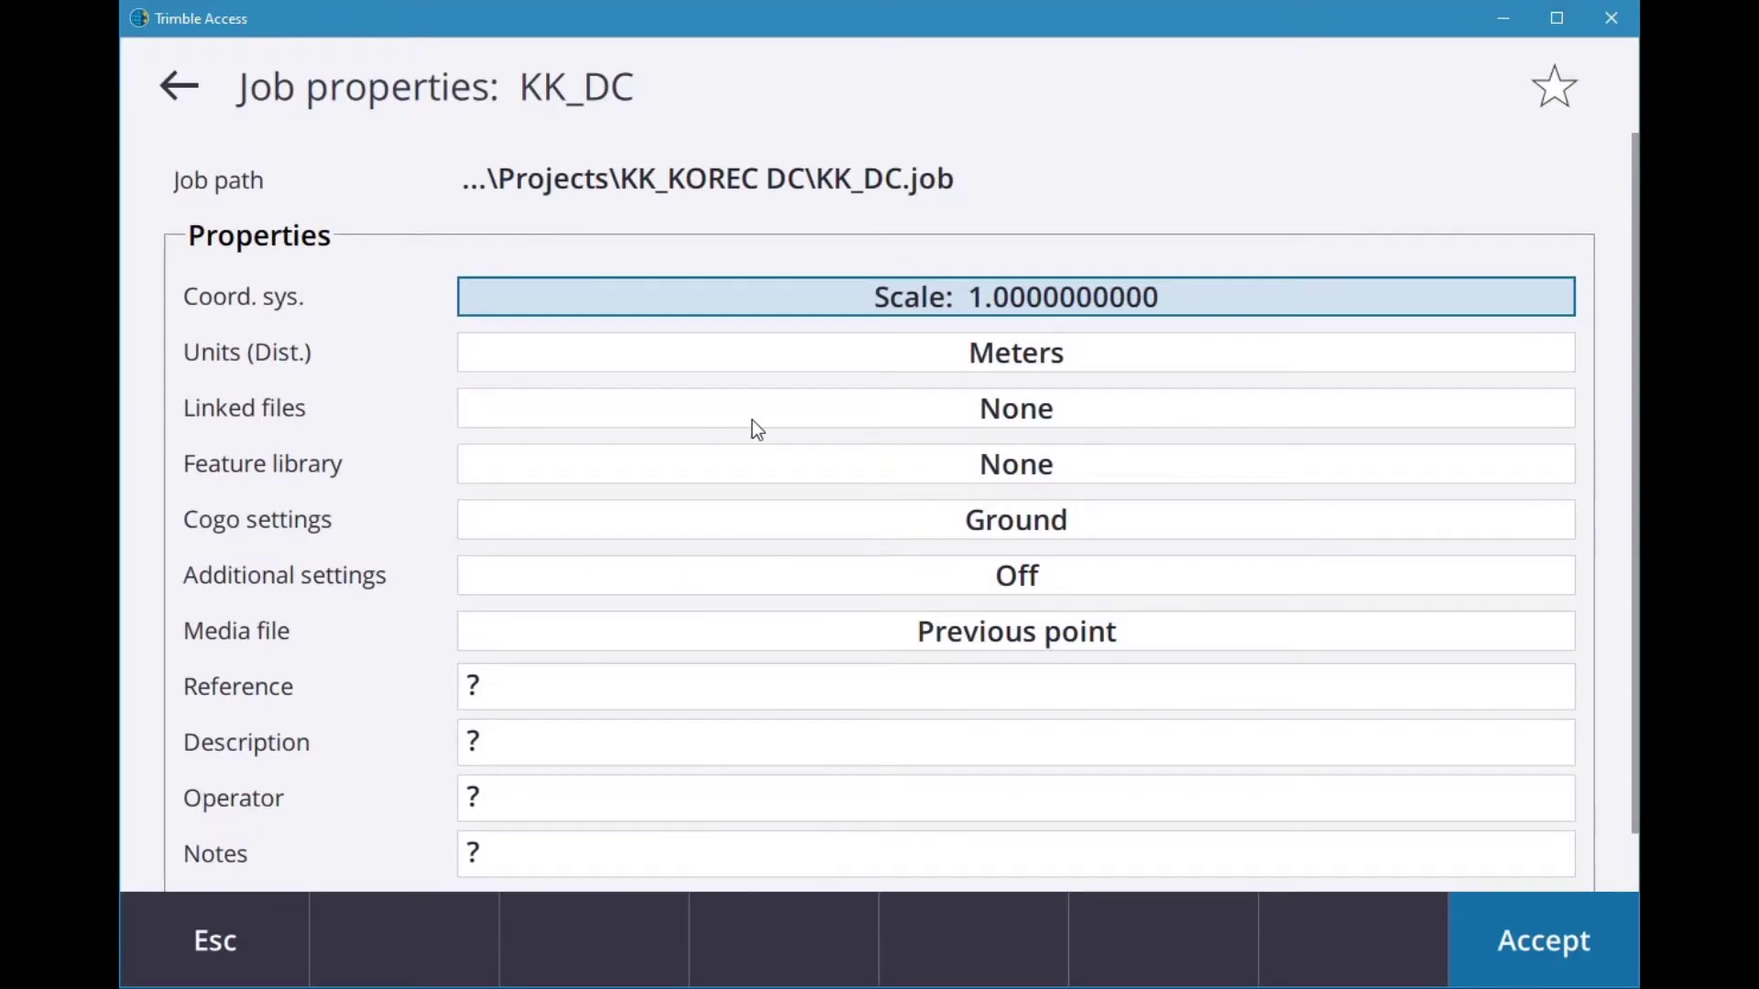
# Step: Choose KOREC 2019.20 as the job's feature library
pyautogui.click(700, 470)
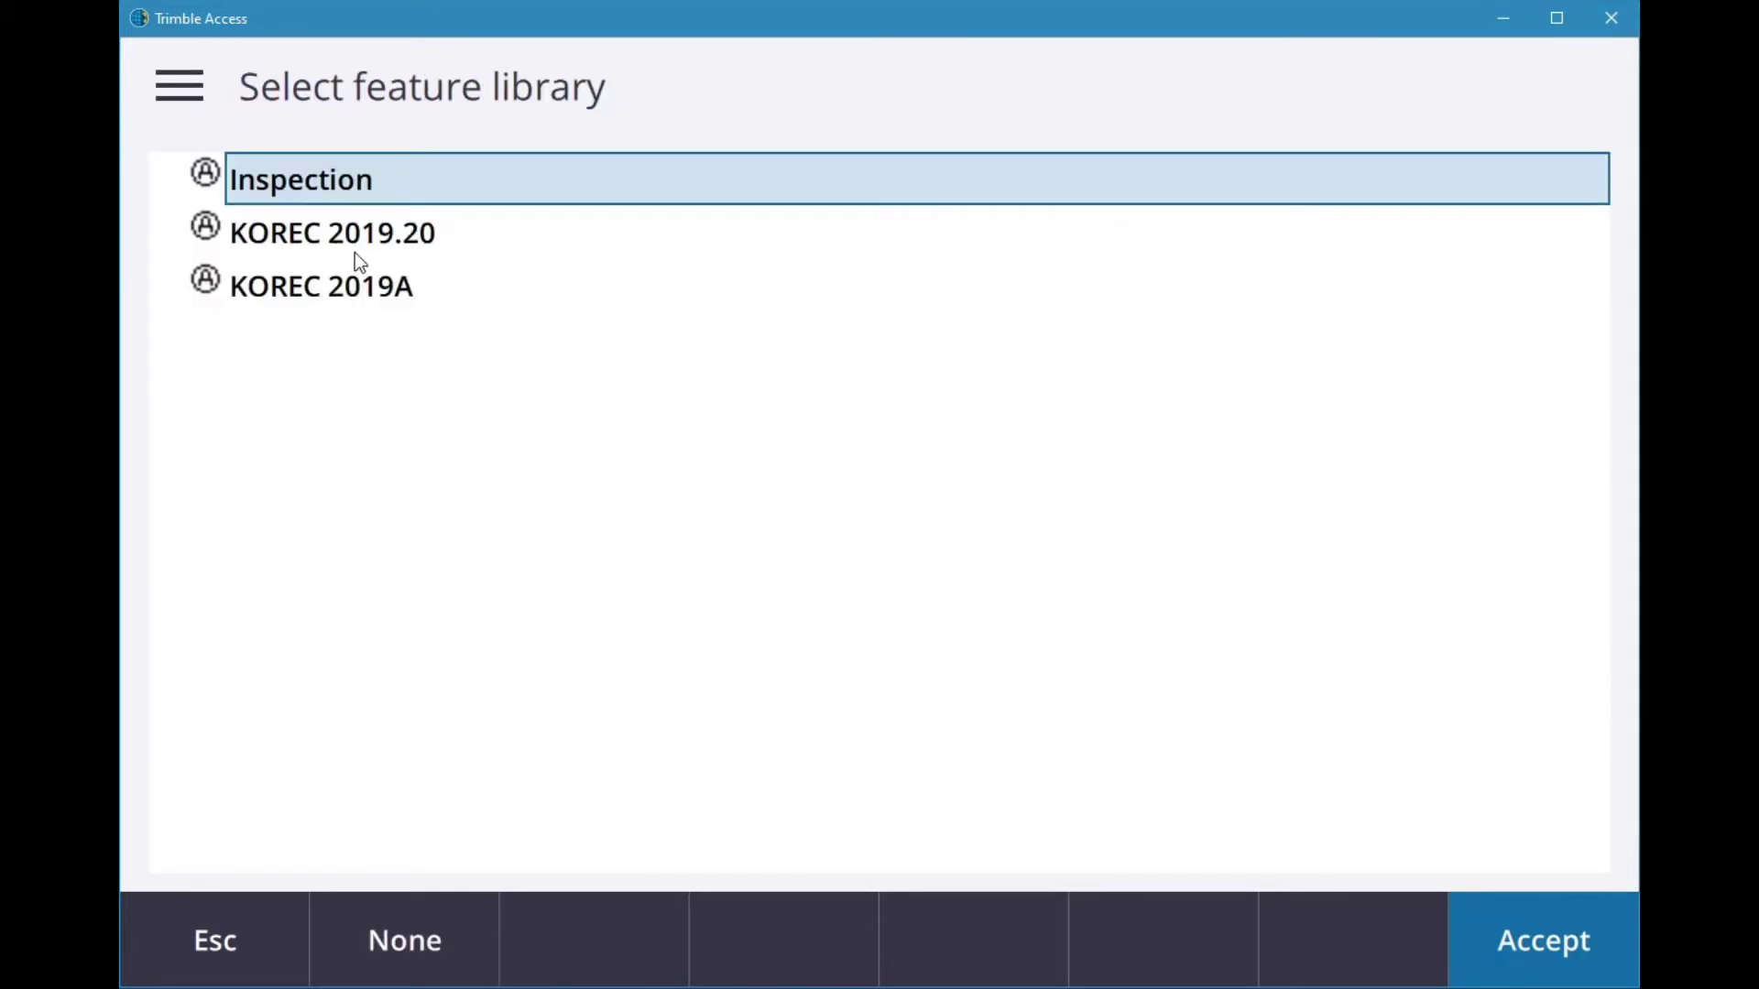
pyautogui.click(356, 251)
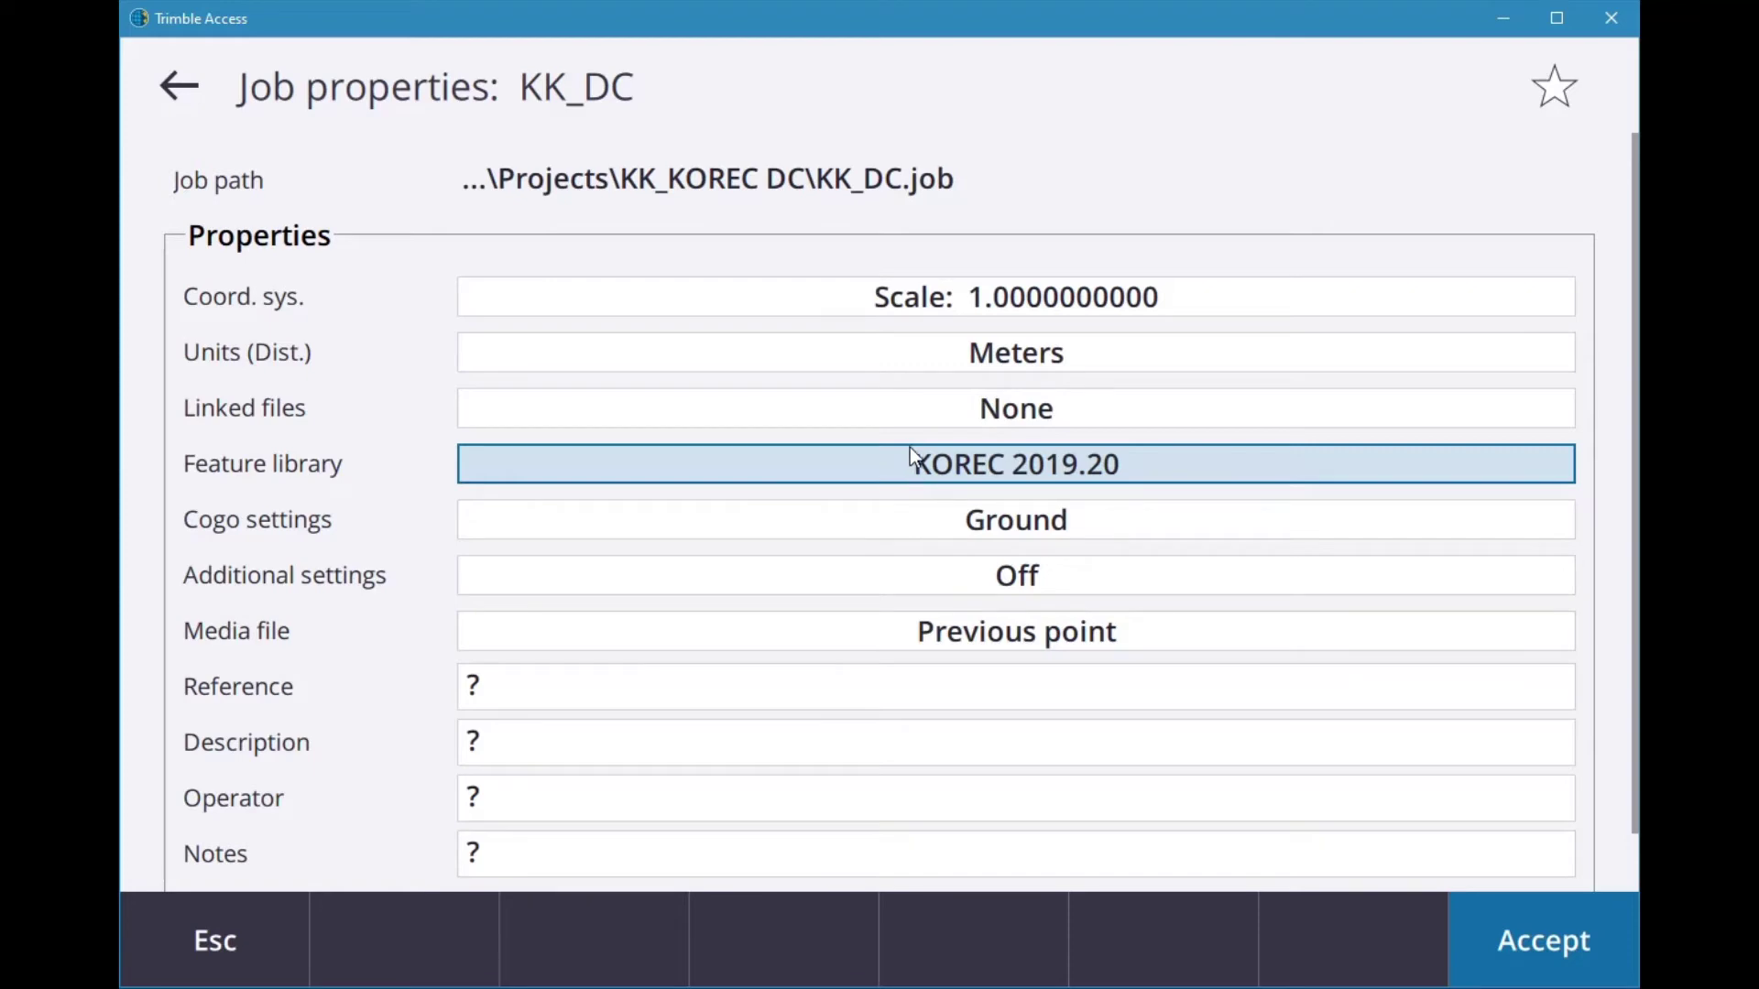
# Step: Accept the KK_DC job properties to show its empty map
pyautogui.click(1528, 922)
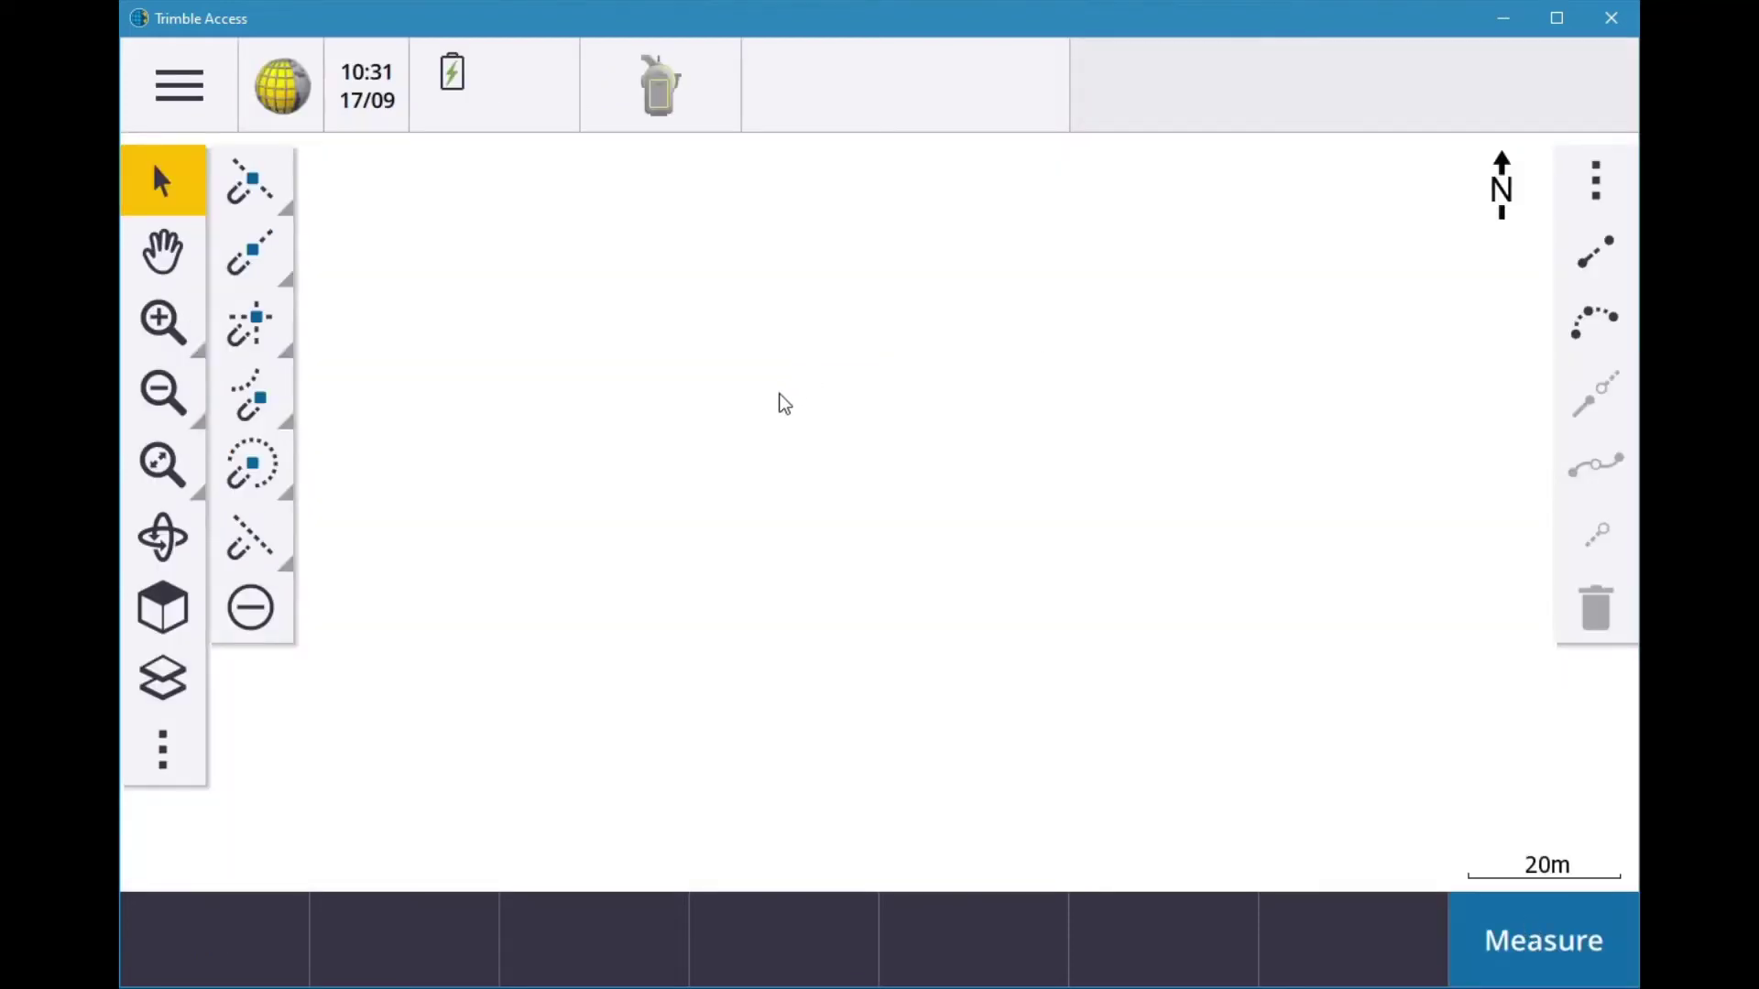